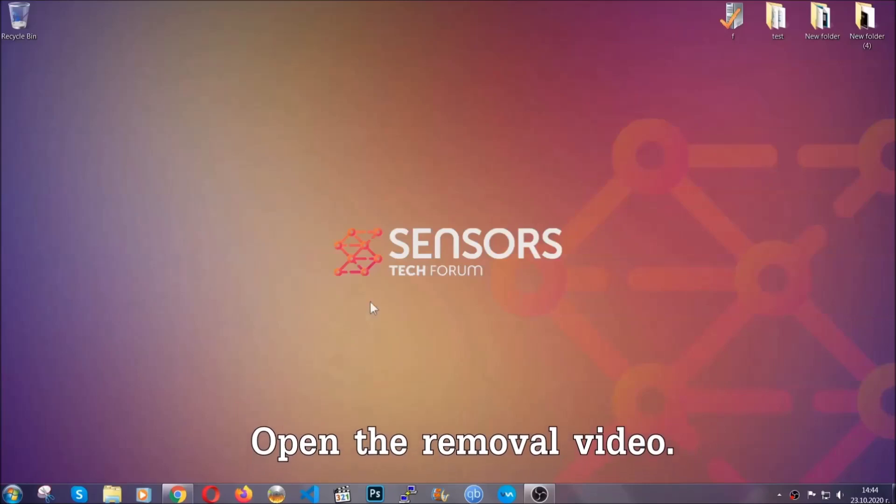
- In Chrome, follow the sensorstechforum link in the removal video's description to the SpyHunter download page
click(177, 495)
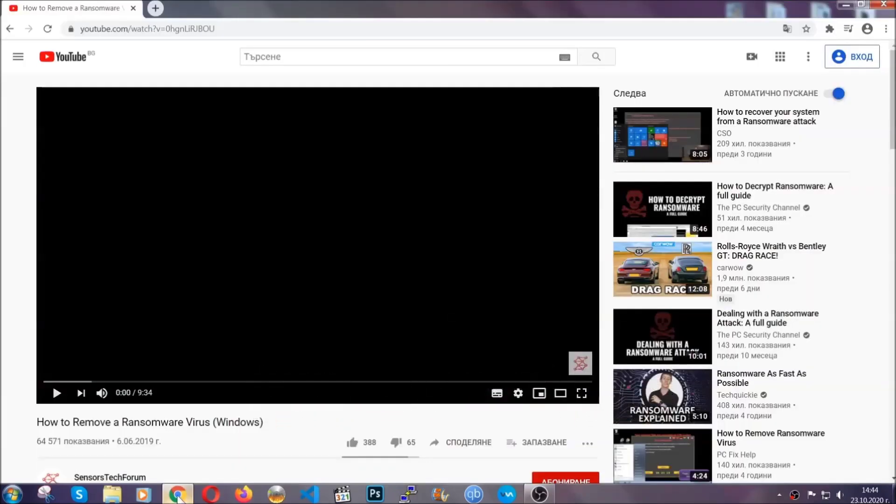
scroll(164, 380, down, 3)
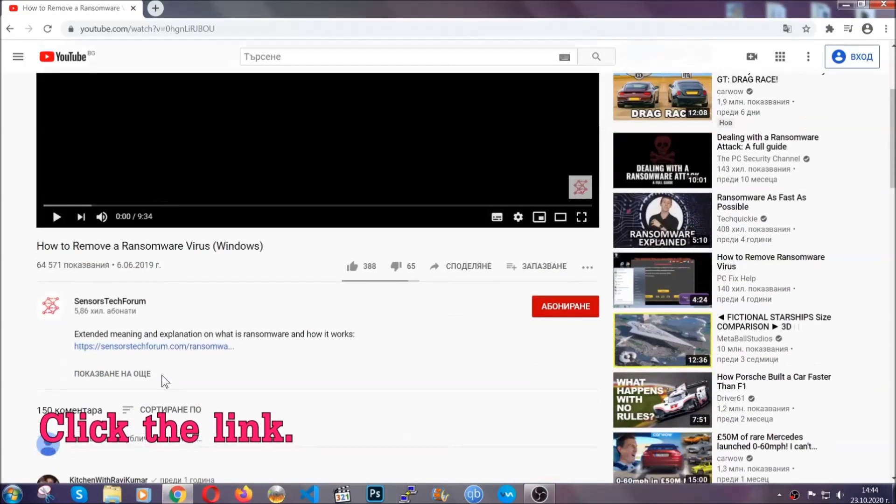
click(177, 348)
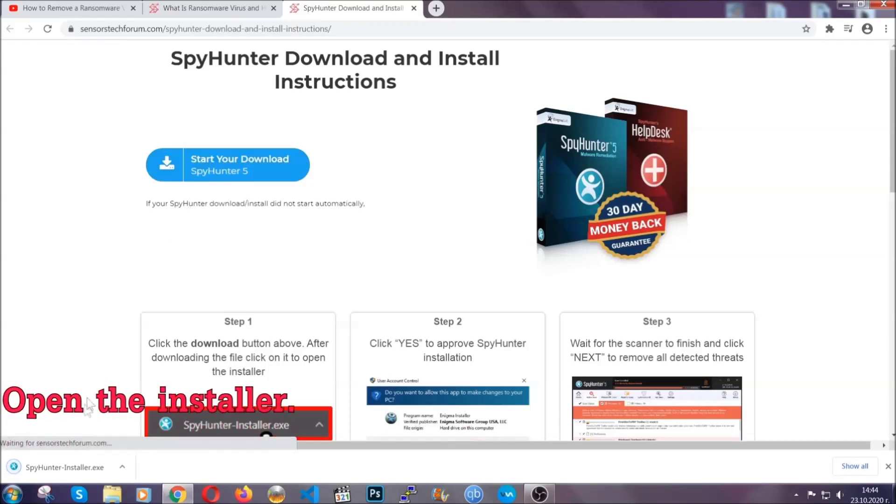
- Run SpyHunter-Installer.exe in English, accept the EULA, and install SpyHunter 5 to completion
click(63, 466)
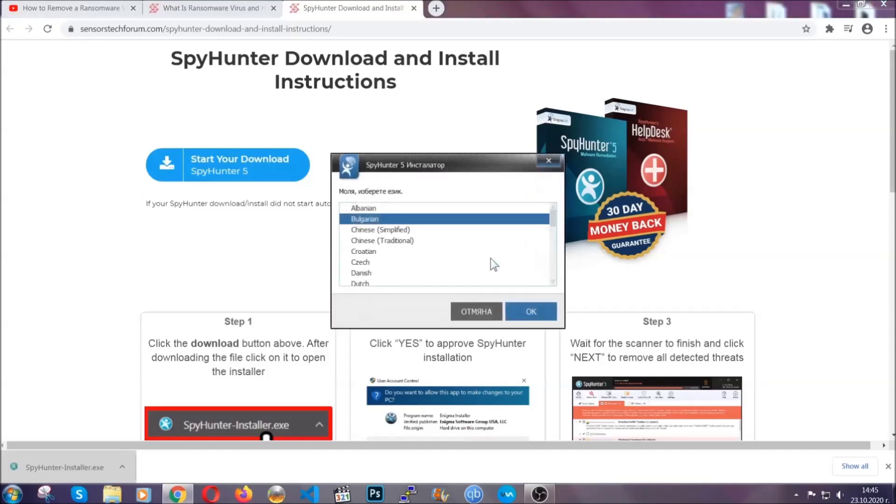
scroll(467, 258, down, 2)
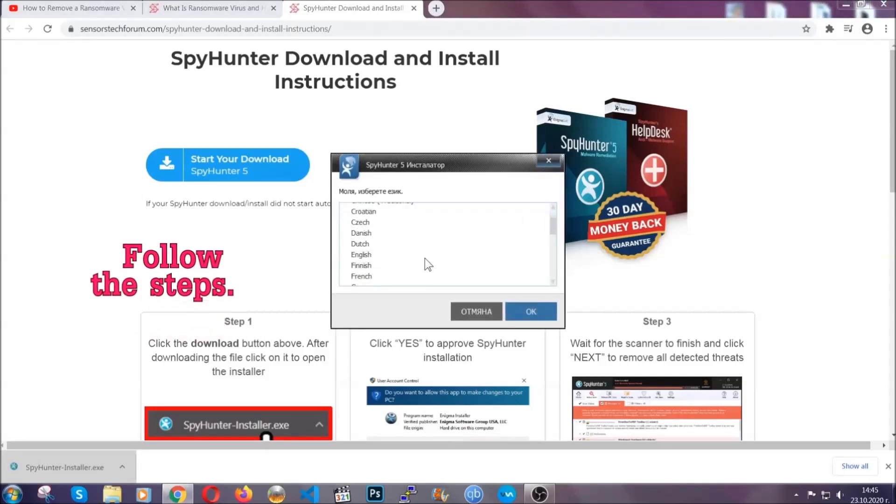
click(423, 255)
click(524, 310)
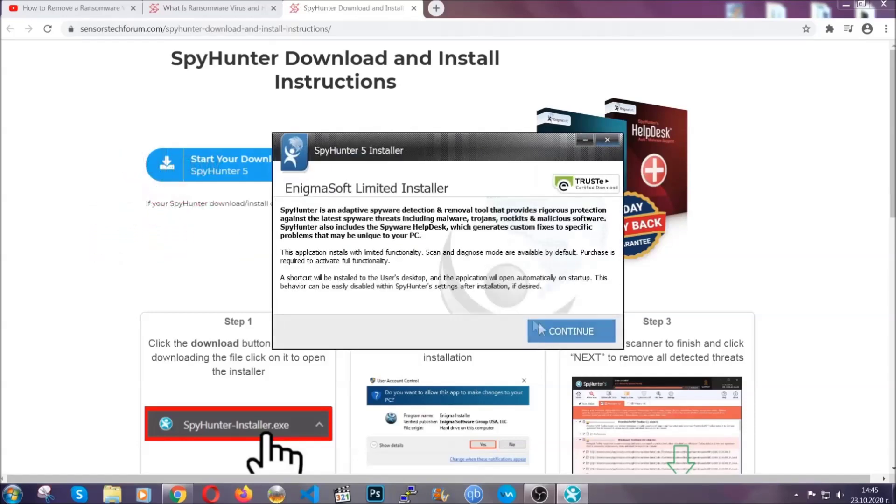
click(540, 329)
click(514, 302)
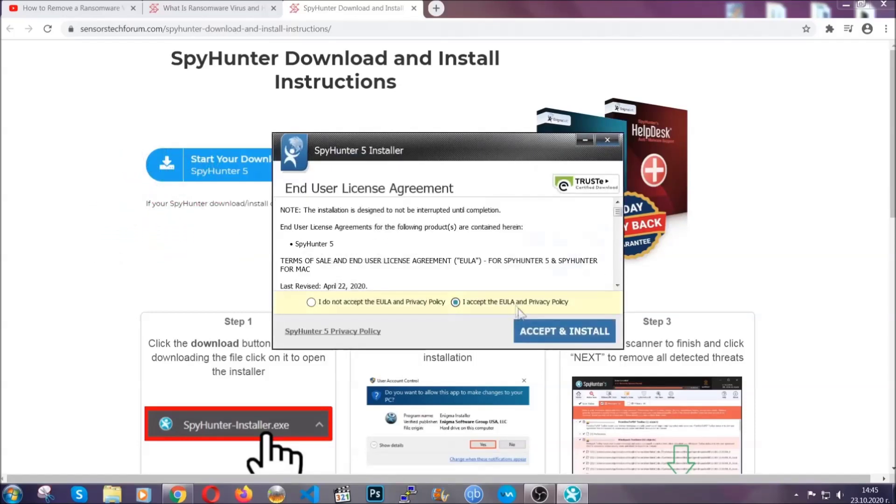
click(535, 330)
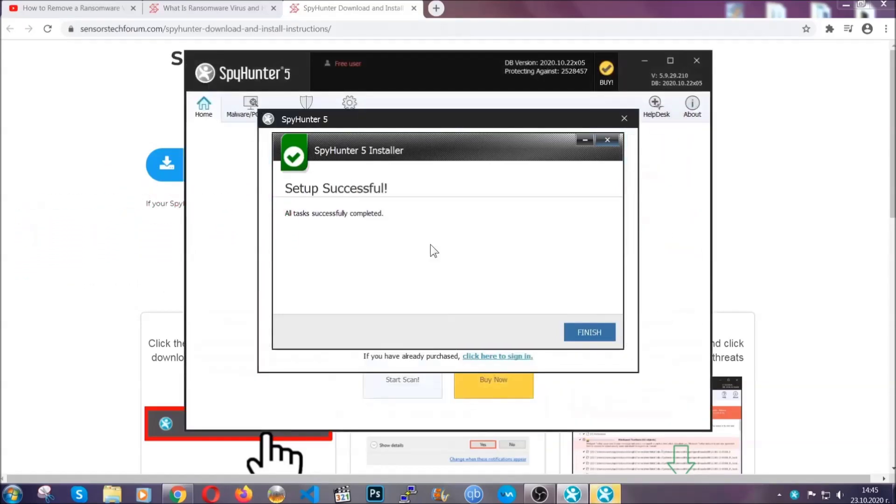
click(573, 333)
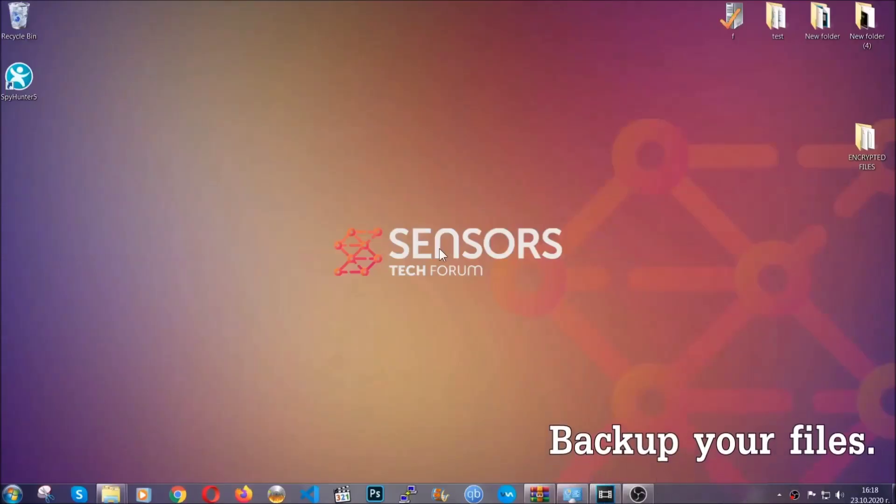
- Copy the six .efji files from the ENCRYPTED FILES folder
double_click(860, 143)
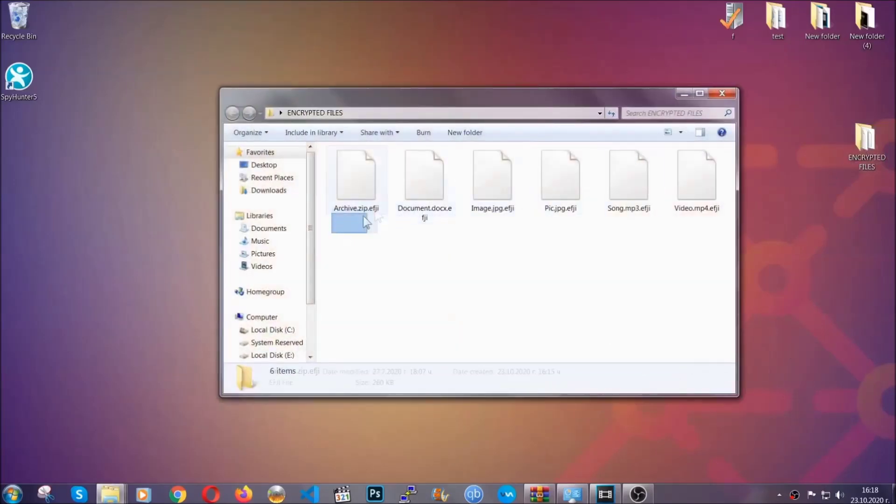
drag(366, 223, 700, 166)
right_click(700, 166)
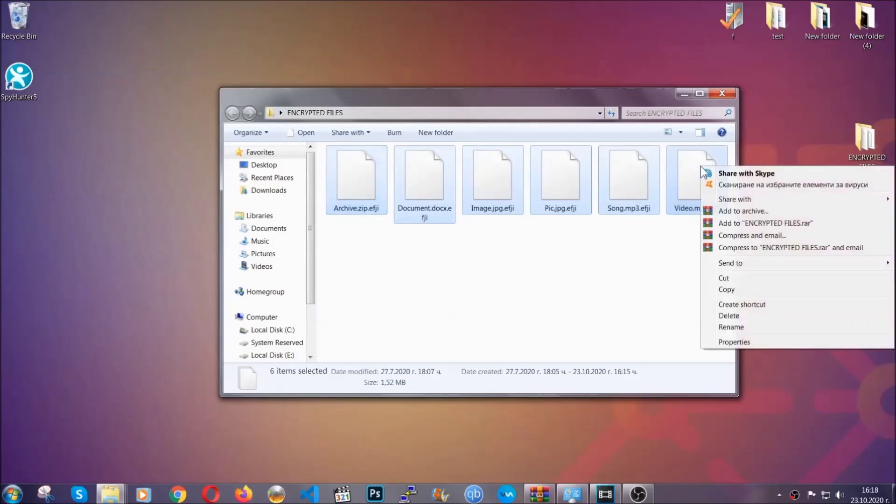
click(725, 290)
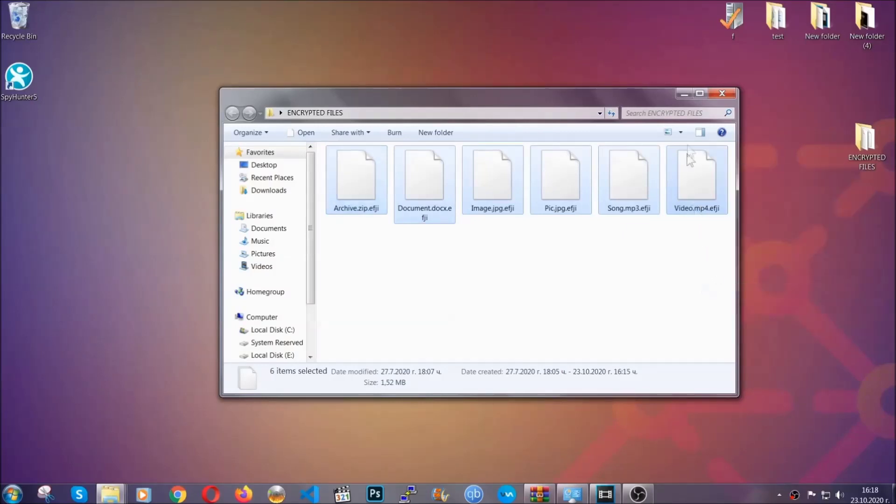
- Paste the six encrypted files onto FLASH DRIVE (H:) and close the drive window
click(684, 94)
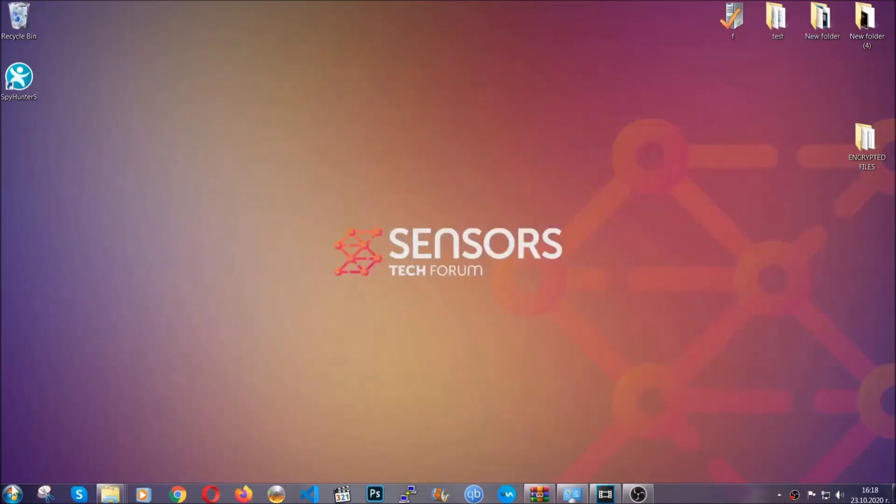
click(11, 494)
click(170, 351)
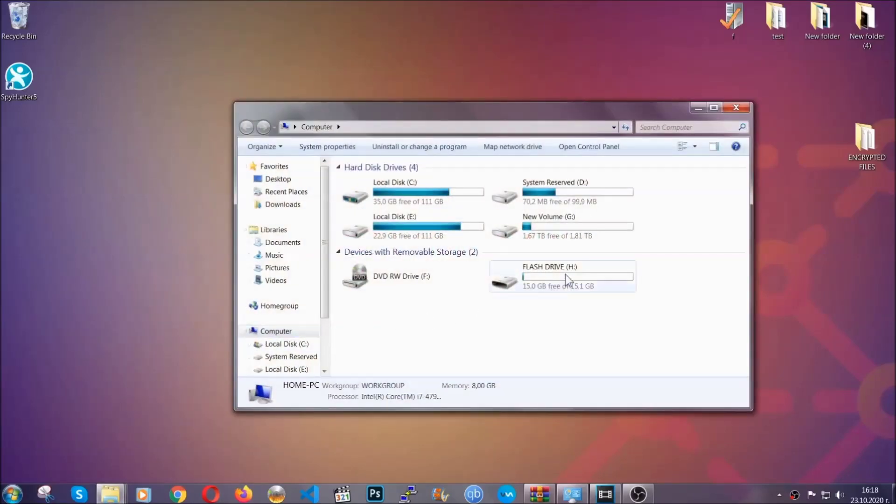
double_click(565, 274)
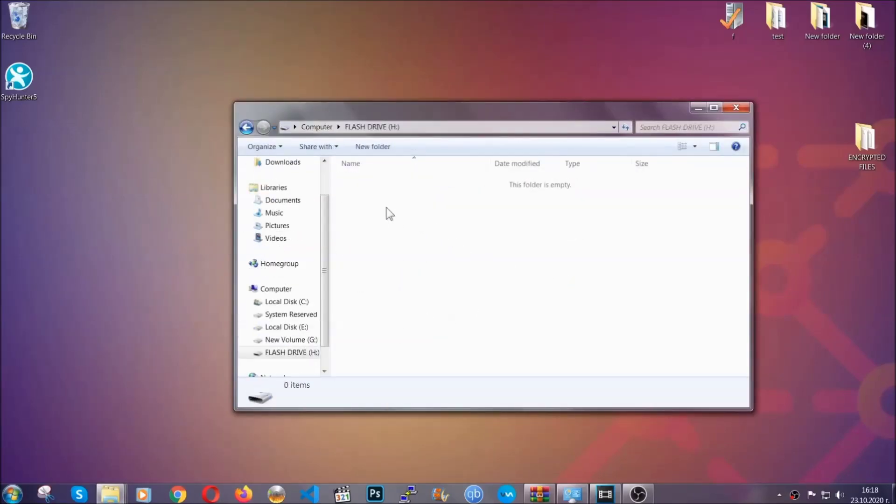
right_click(386, 208)
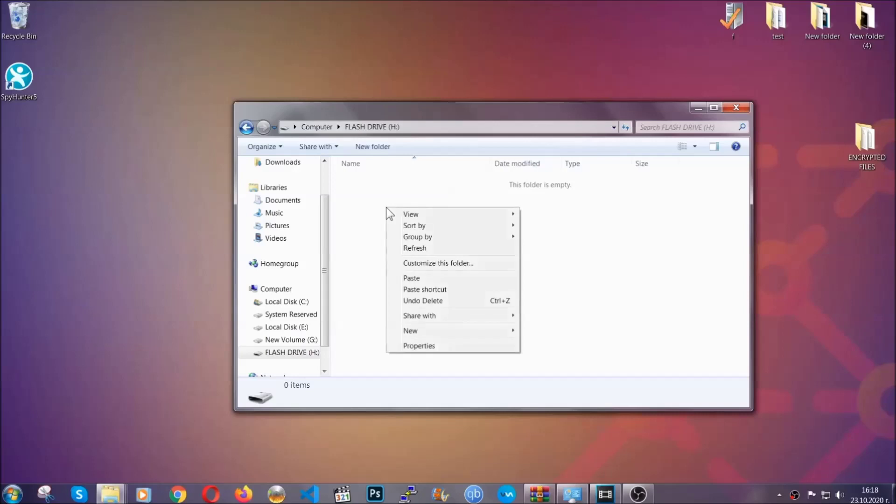
click(408, 279)
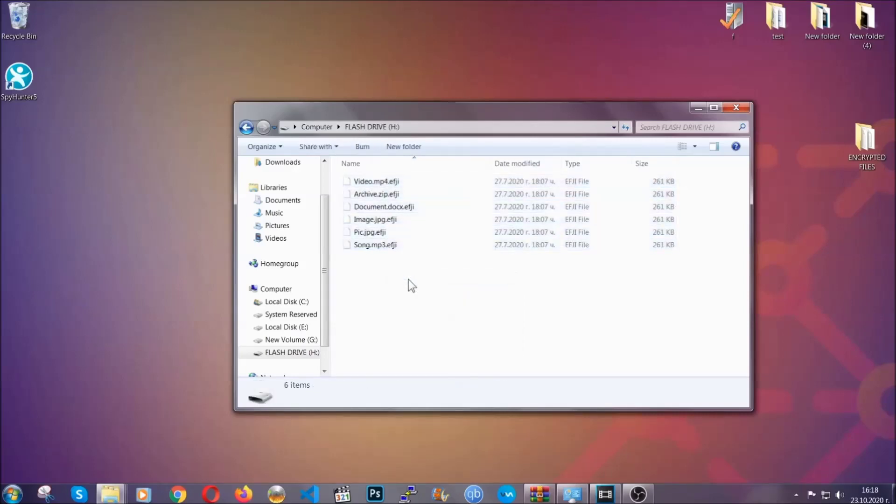
click(737, 108)
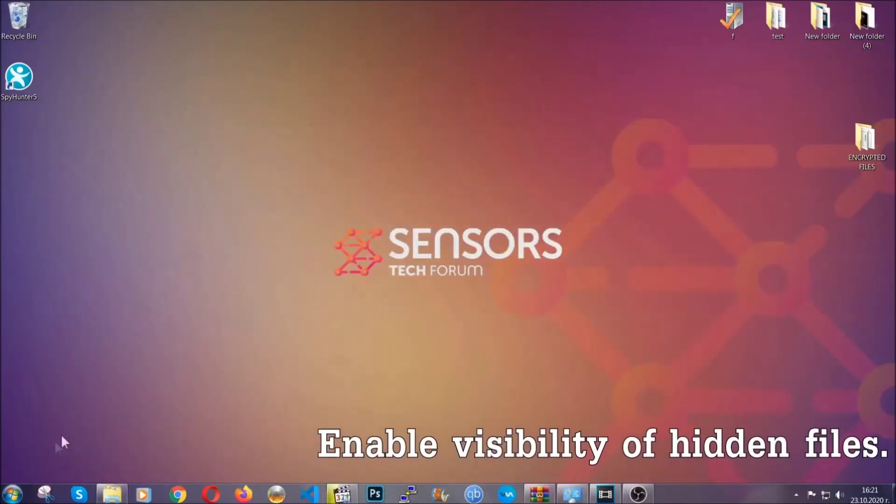
- Find 'hidden files and folders' in Start search and apply Show hidden files, folders, and drives
click(12, 494)
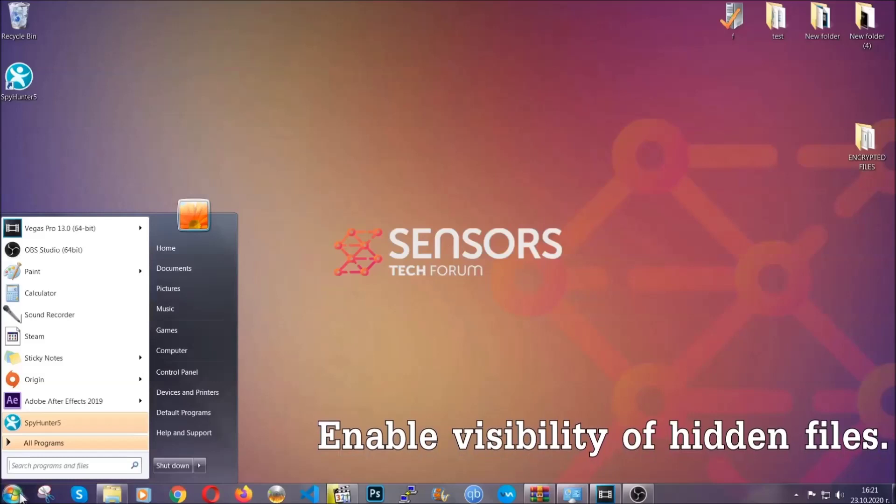
click(38, 457)
text(showh)
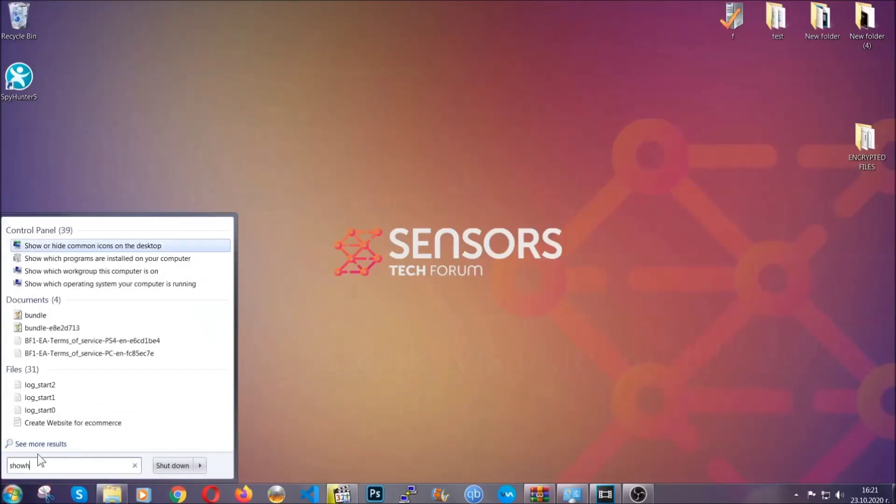
key(BackSpace)
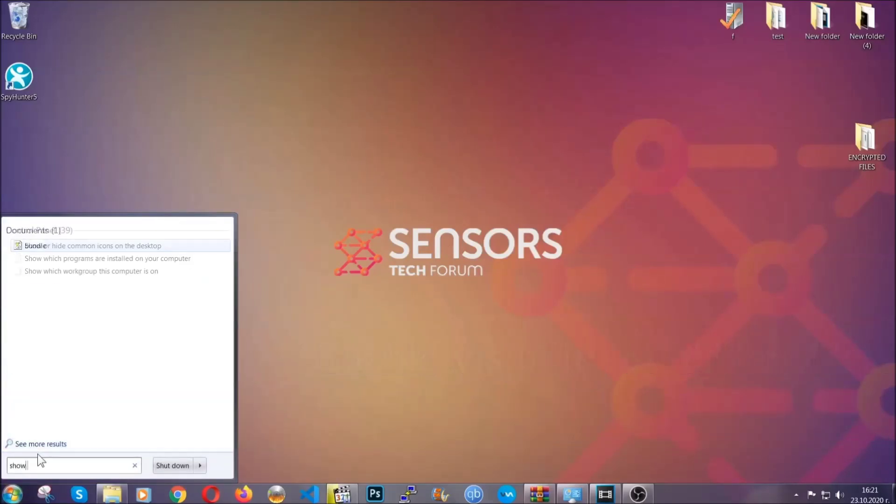
text(hidden files and folders)
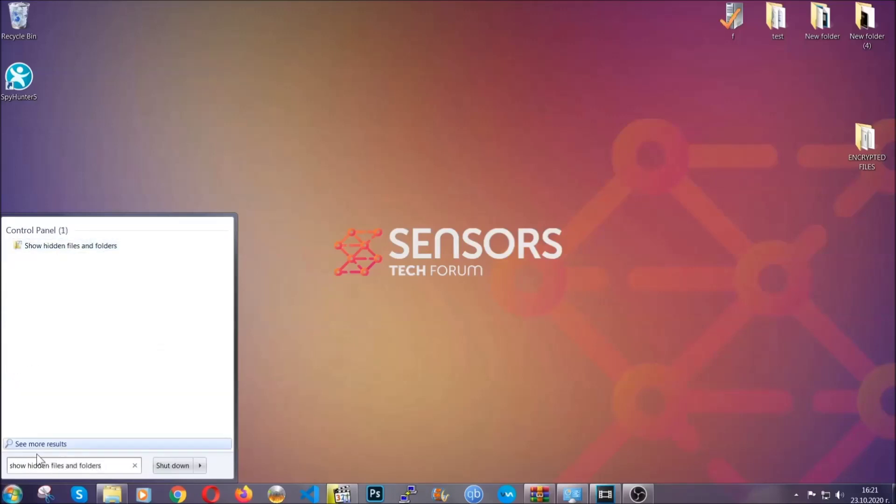
click(106, 247)
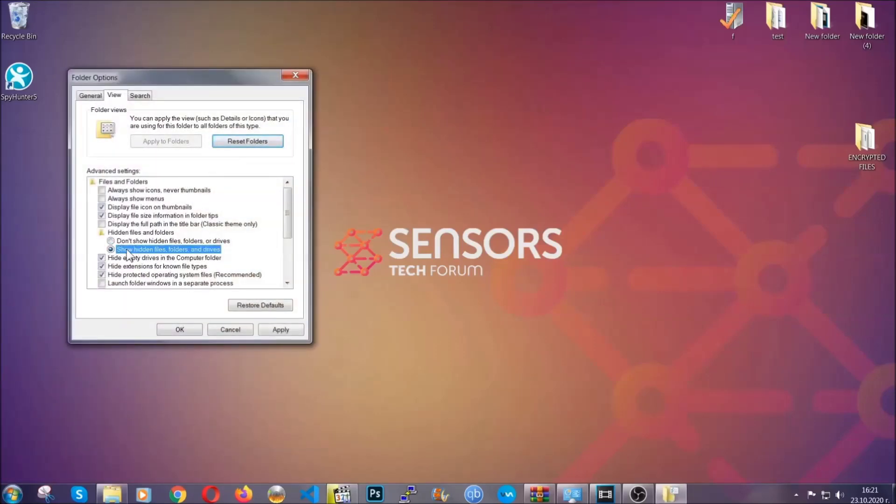
click(277, 333)
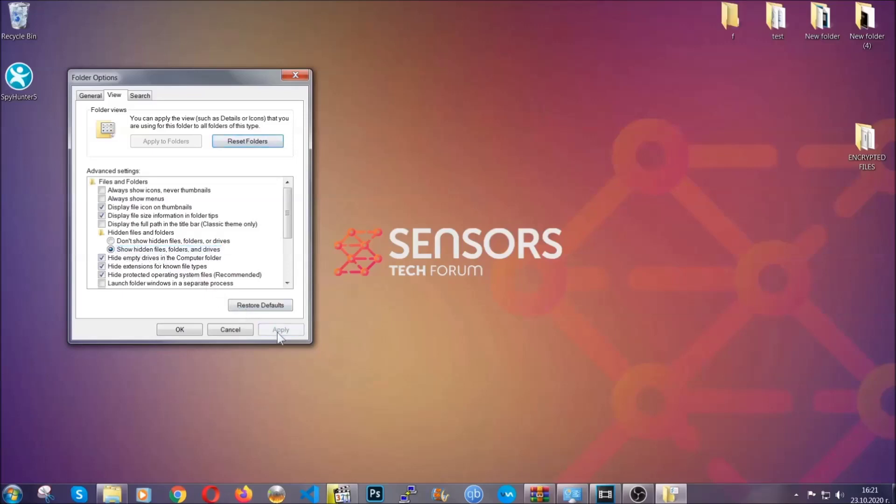
click(179, 329)
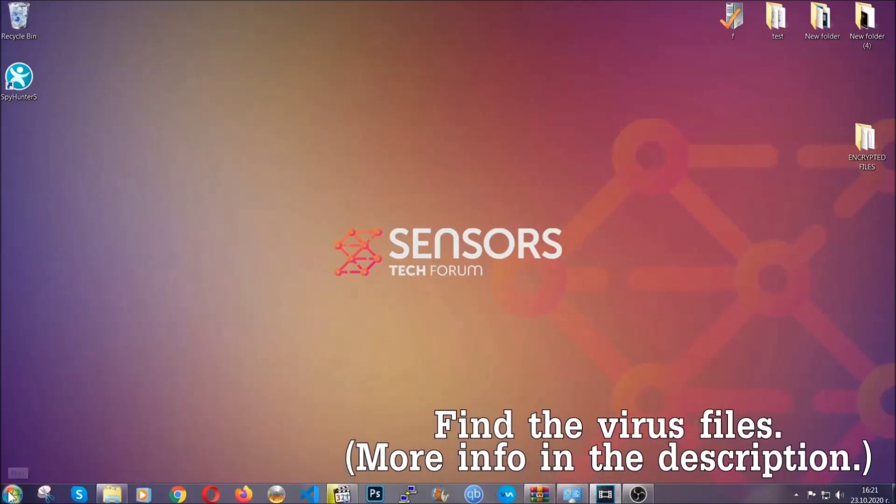
- Search the whole Computer for 'fileextension:exe Example Vir'
key(super)
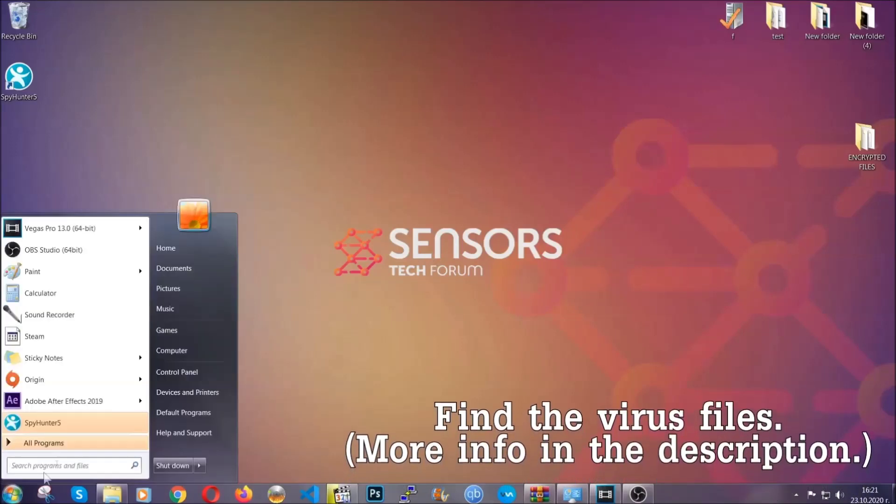
click(183, 350)
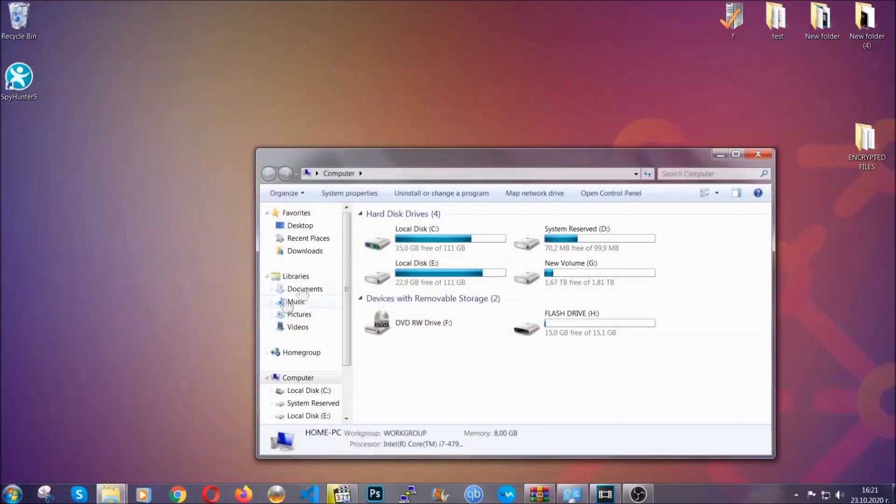
drag(487, 164, 428, 125)
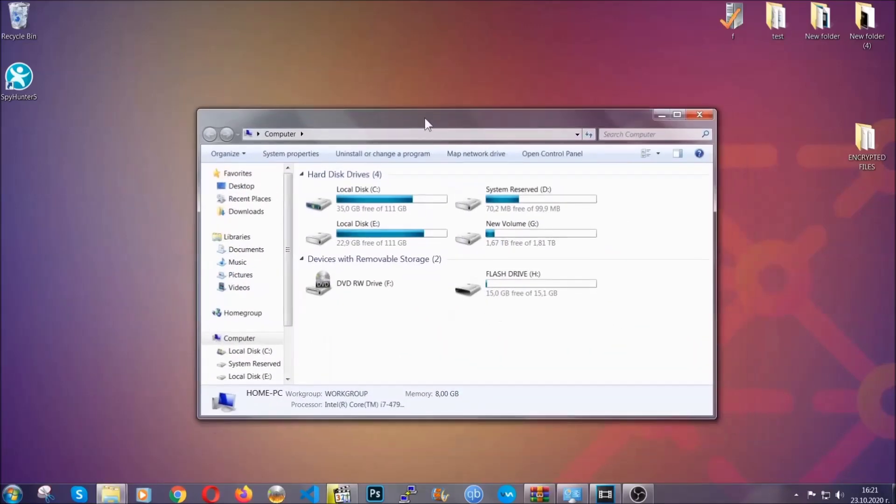
click(608, 135)
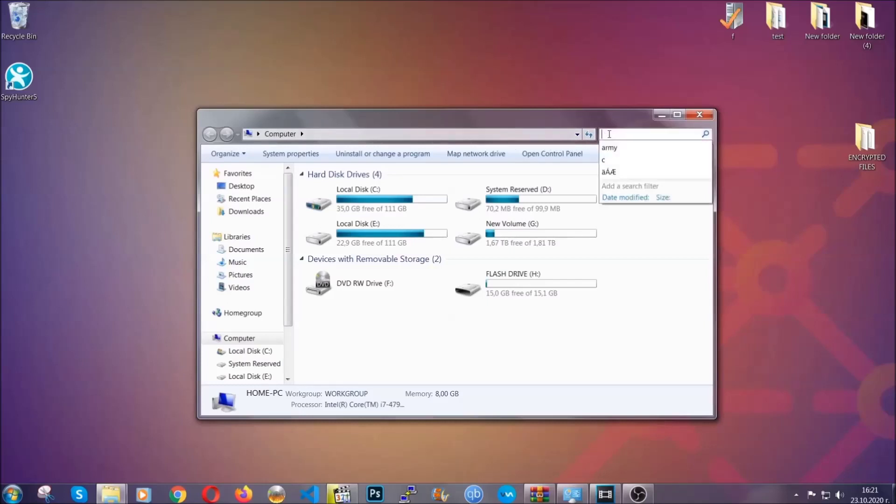
text(file)
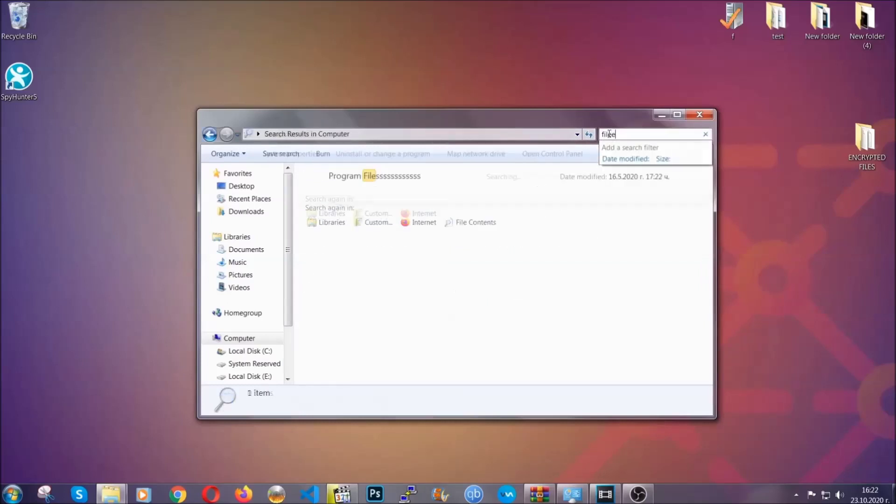
text(extension:exe )
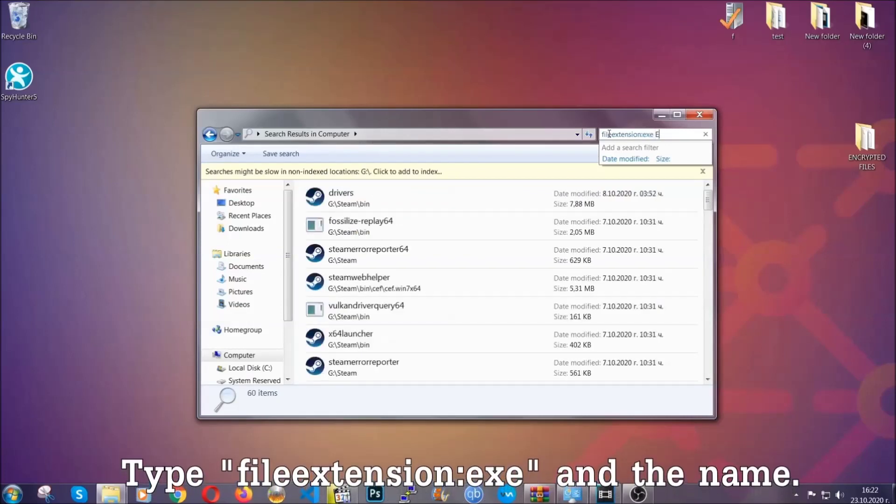
text(Example Virus Name)
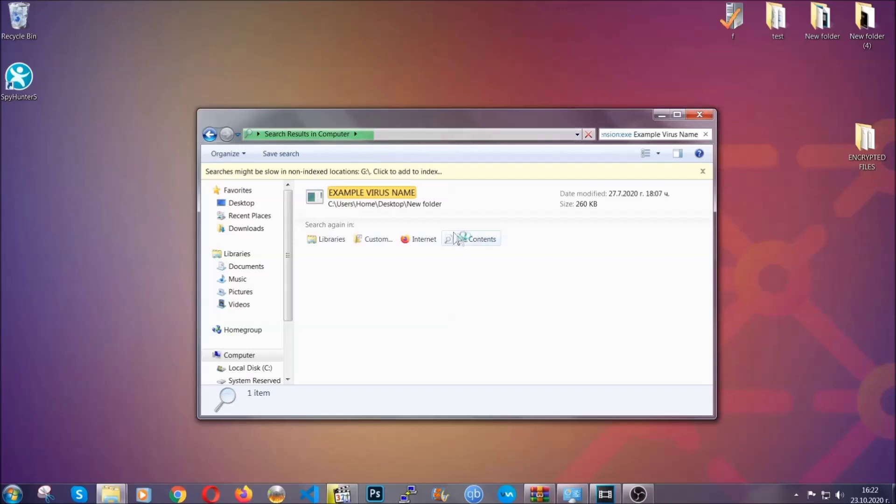
- Delete the EXAMPLE VIRUS NAME file to the Recycle Bin and close the search window
click(393, 192)
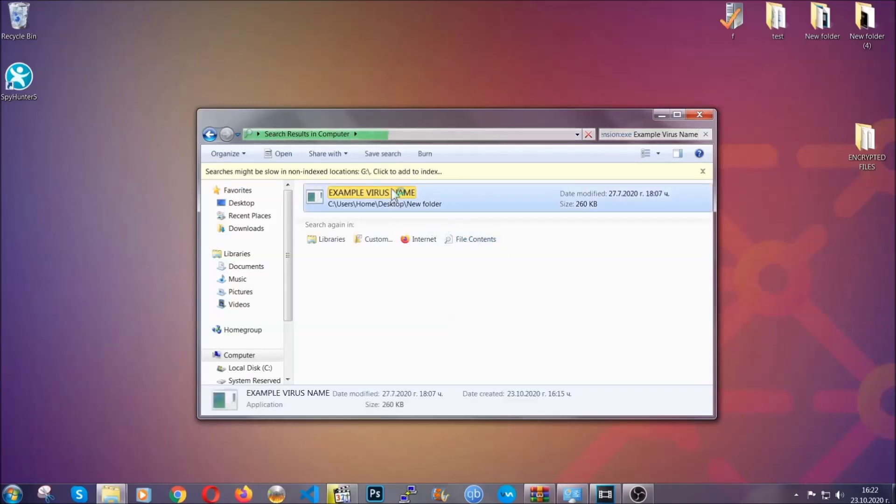
right_click(393, 192)
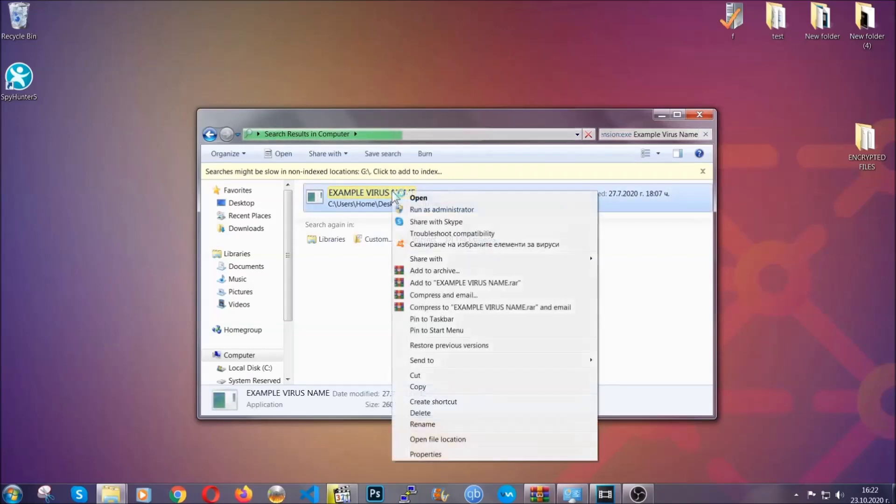
click(431, 412)
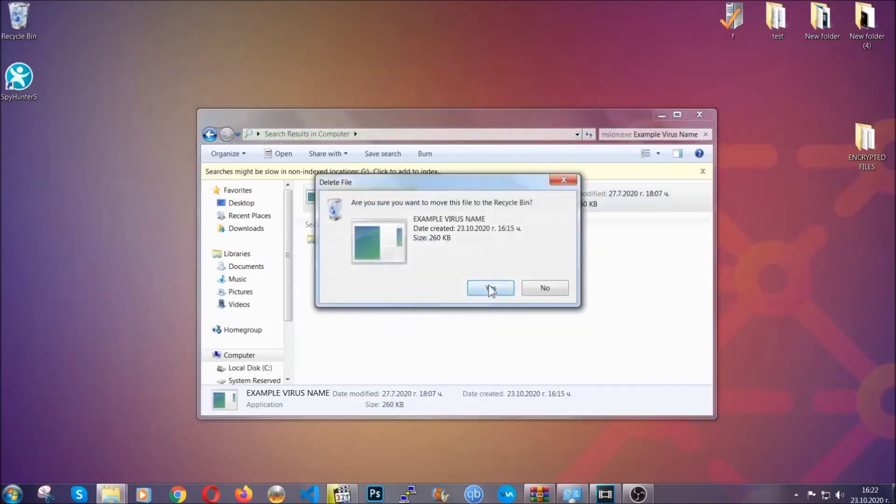
click(489, 287)
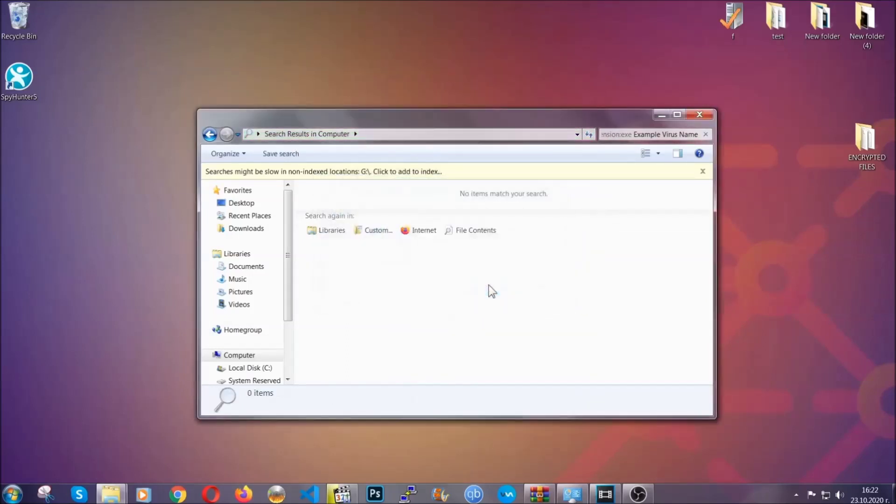
click(700, 114)
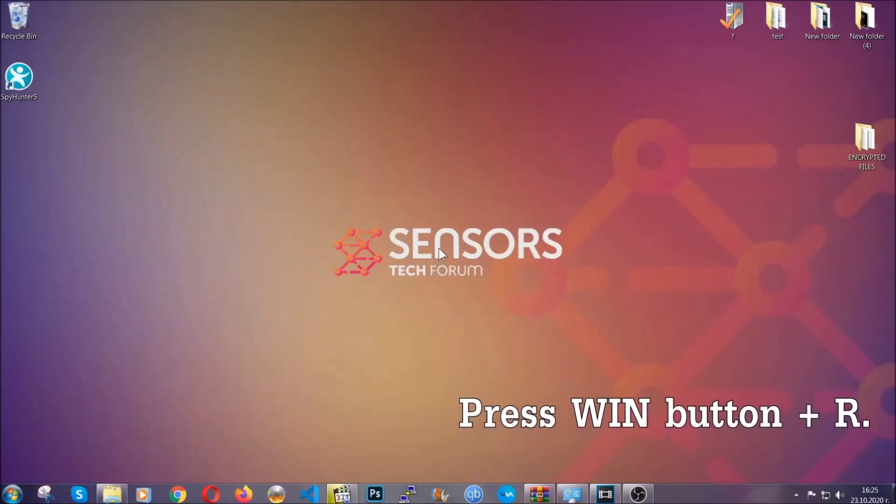
- Open the Run prompt and replace the old cmd entry with REGEDIT
key(super+r)
click(96, 421)
drag(85, 424, 12, 421)
text(REGEDIT)
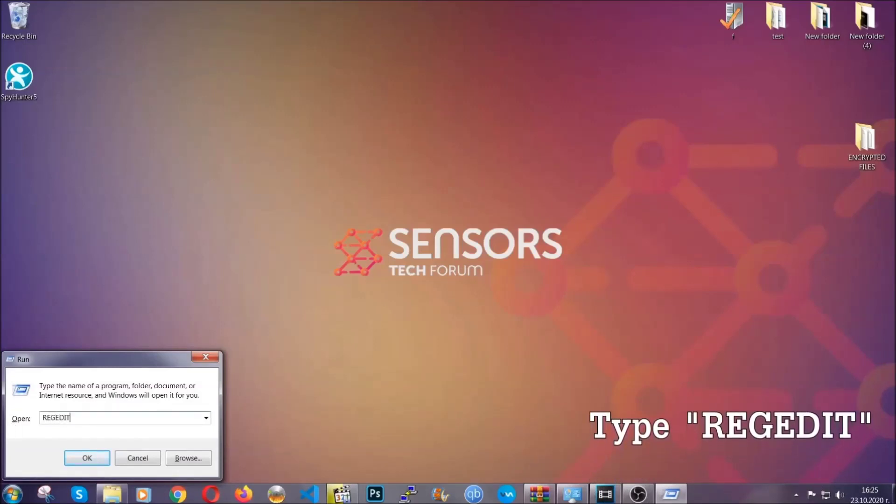
- Launch REGEDIT and export the whole registry to the desktop as BACKUP
click(77, 455)
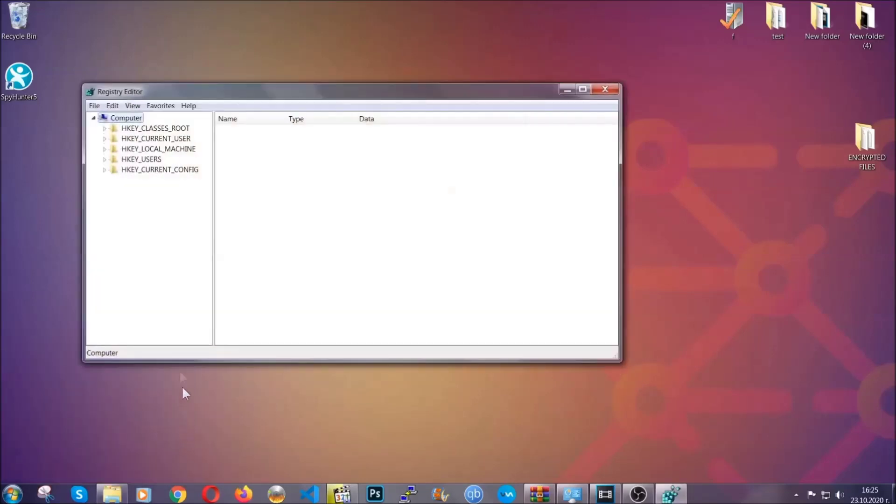
click(94, 106)
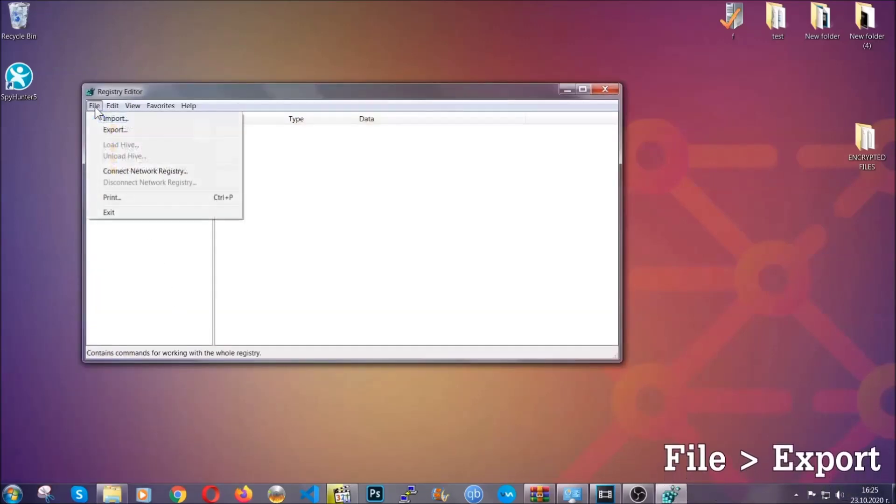
click(116, 129)
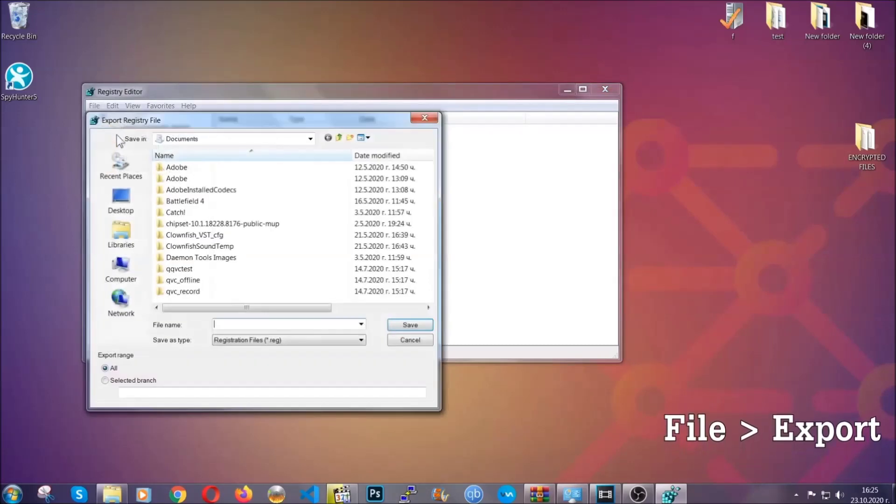
click(117, 198)
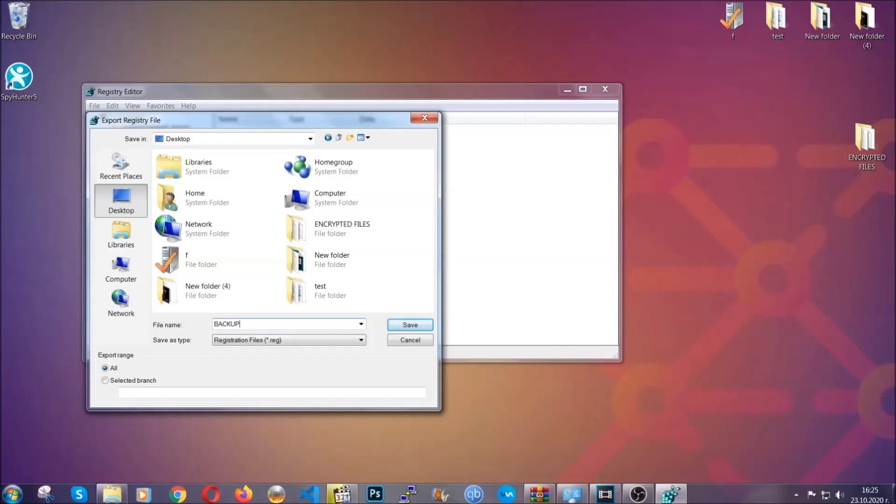
click(404, 326)
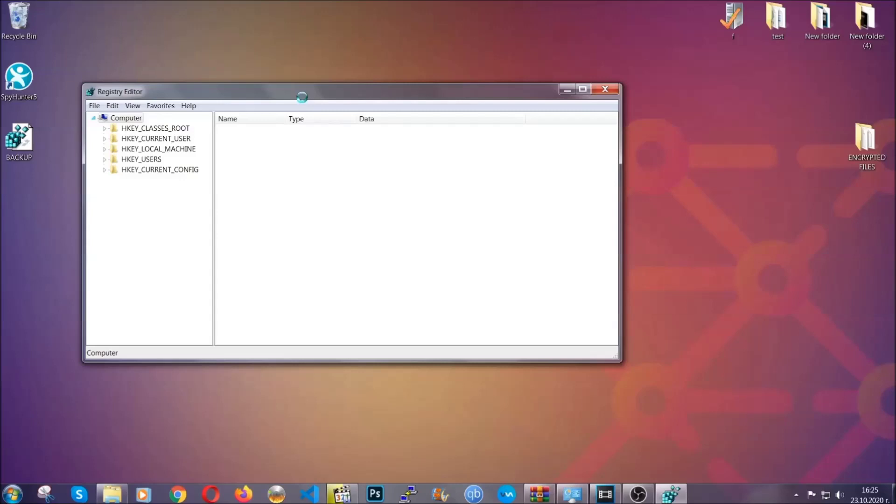
drag(301, 97, 390, 125)
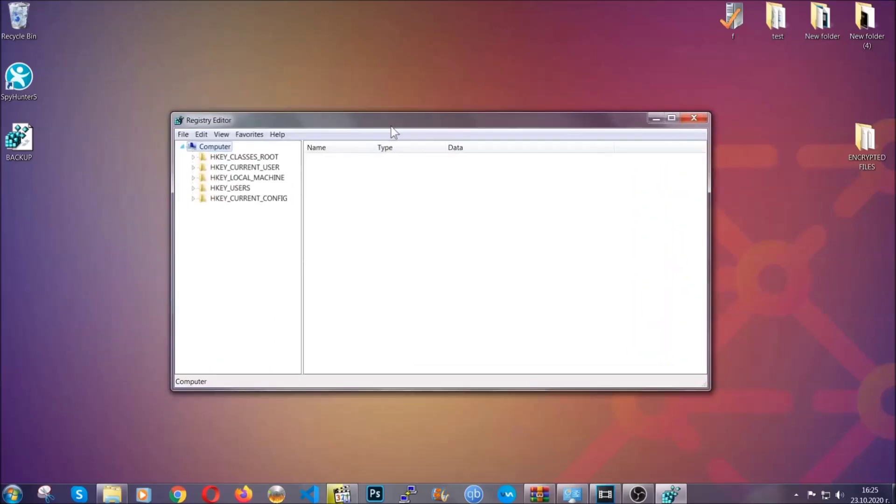
- Use Find to jump to RunOnce under HKCU CurrentVersion, then select the Run key showing THE VIRUS
click(183, 135)
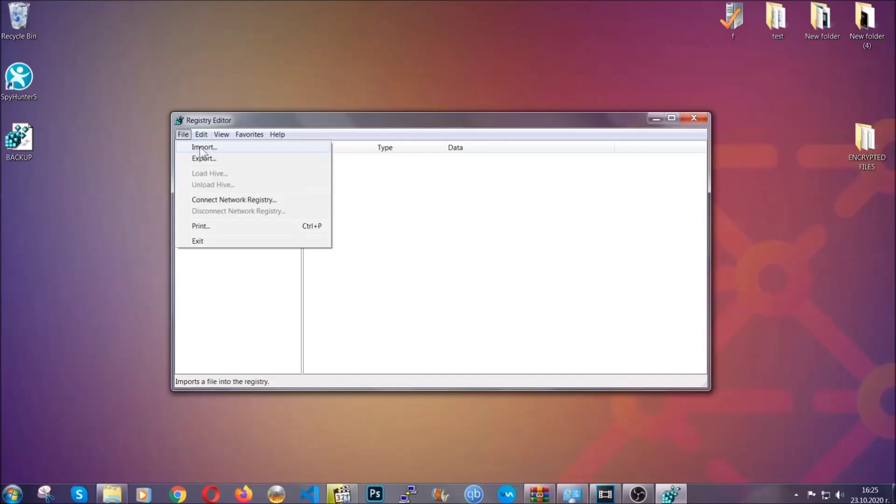
click(183, 135)
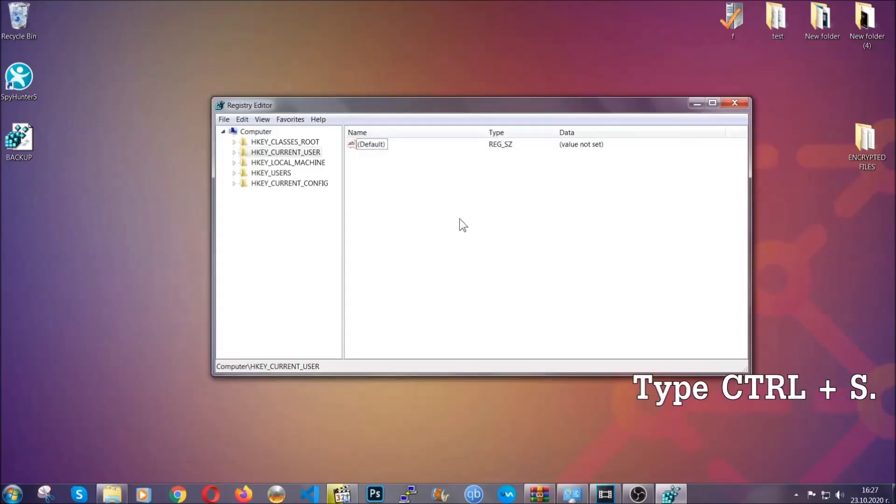
key(ctrl+f)
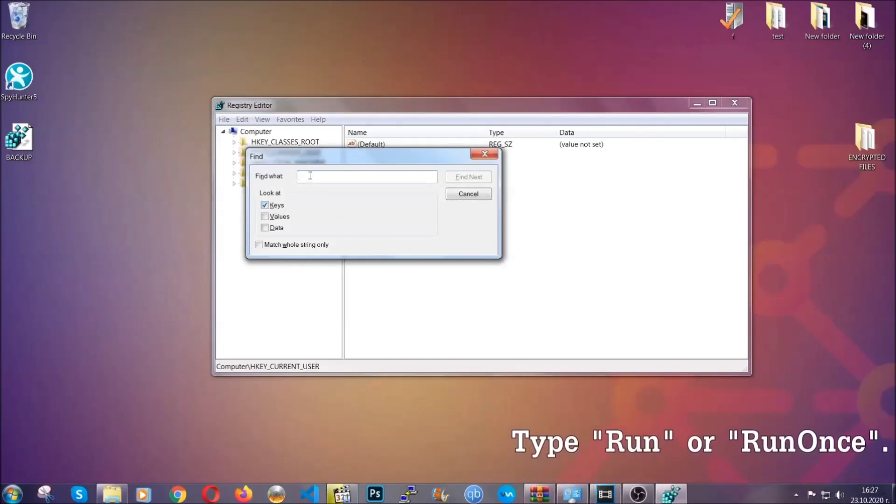
text(RunO)
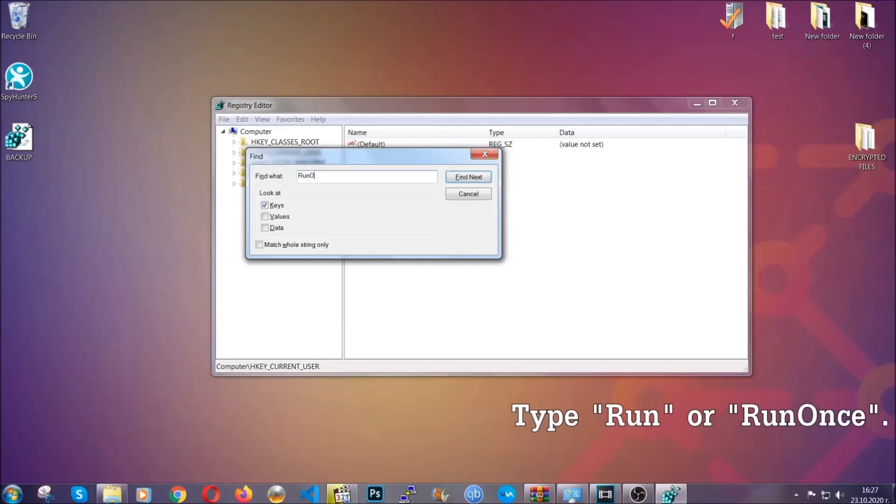
text(nce)
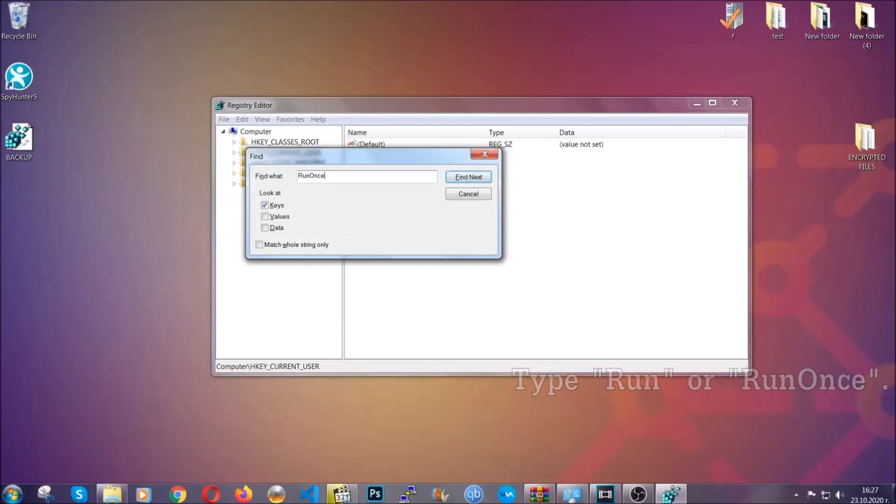
click(480, 180)
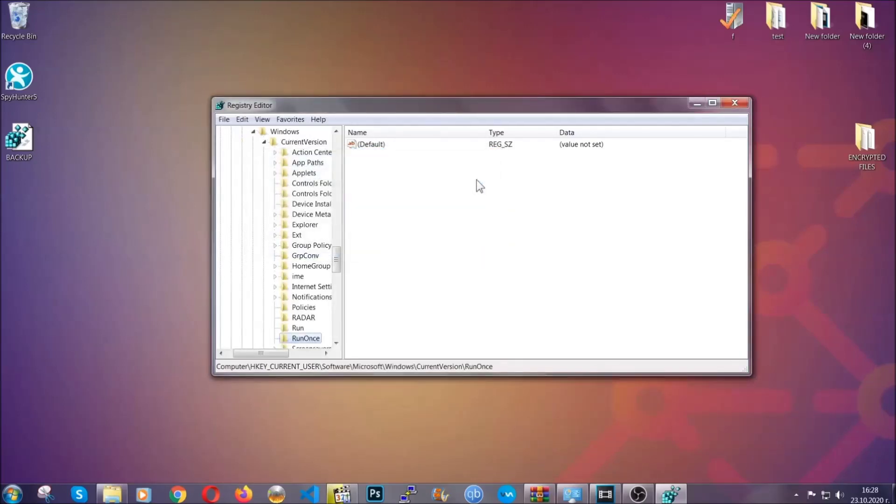
drag(336, 259, 336, 270)
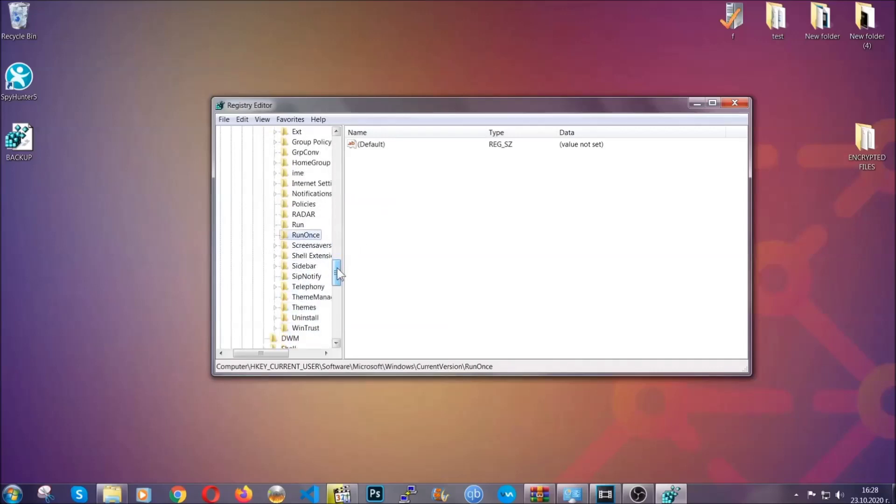
click(298, 225)
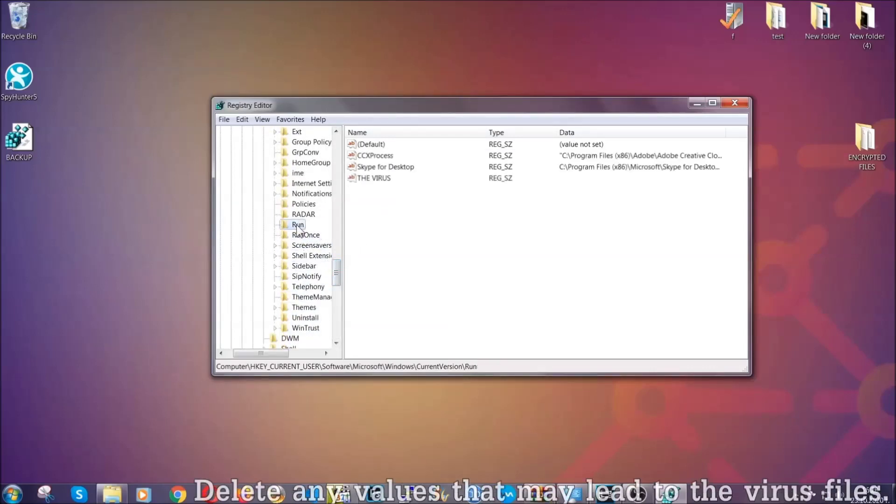
- Delete the THE VIRUS value from the Run key and confirm the permanent deletion
click(368, 179)
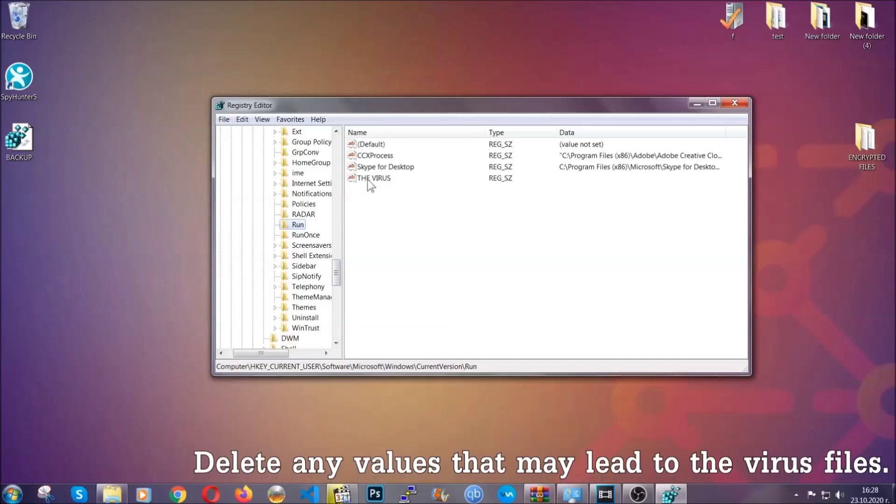
right_click(368, 179)
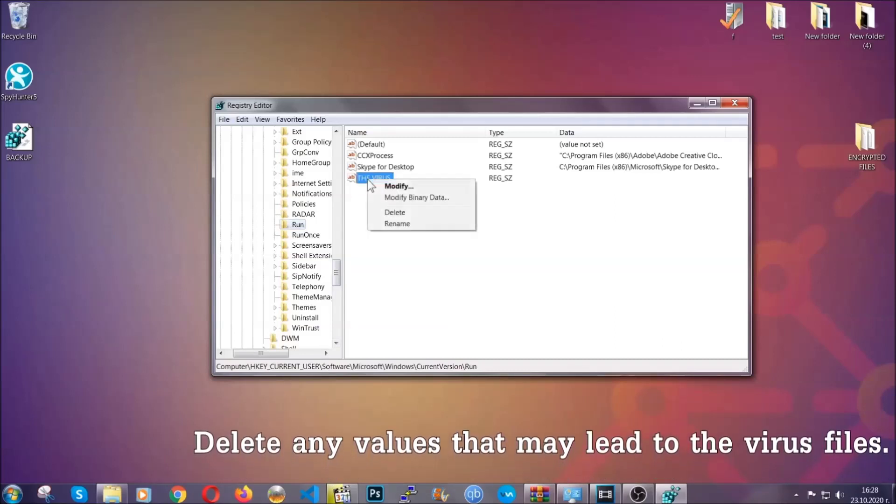
click(388, 213)
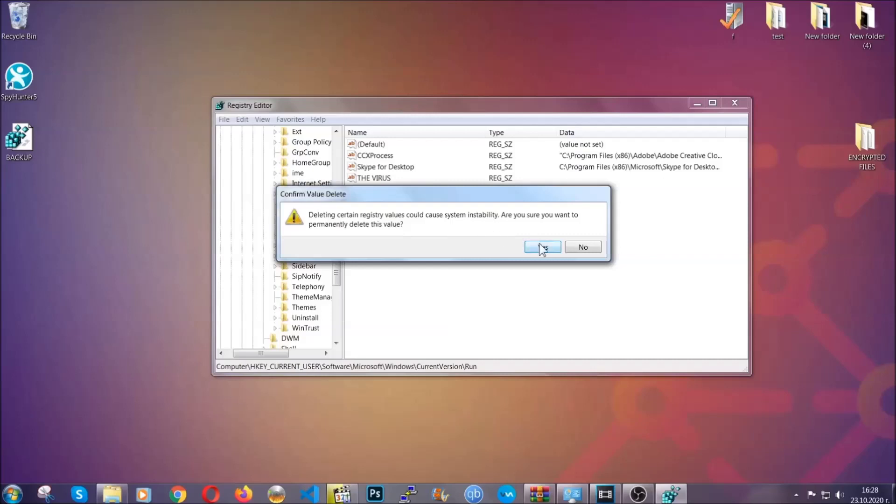
click(541, 247)
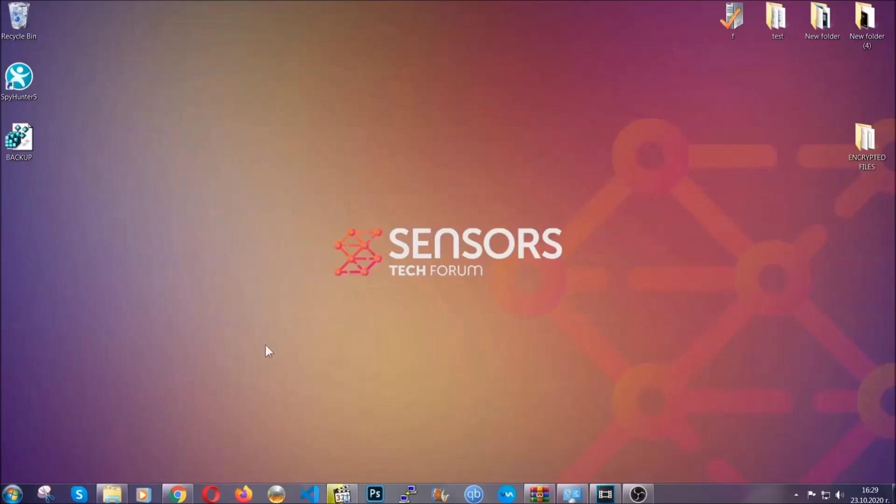
- Return to the SensorsTechForum recovery article in Chrome and expand Method 2, Restore Data via Windows Backup
click(177, 497)
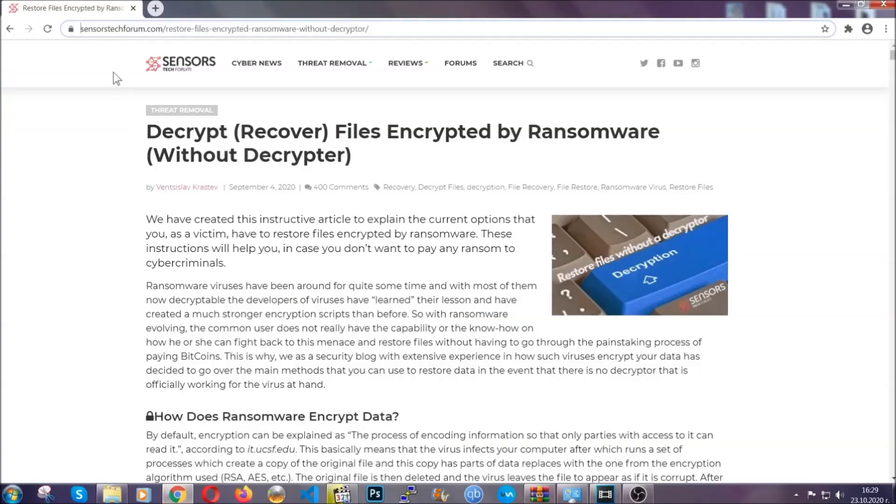
drag(81, 29, 404, 33)
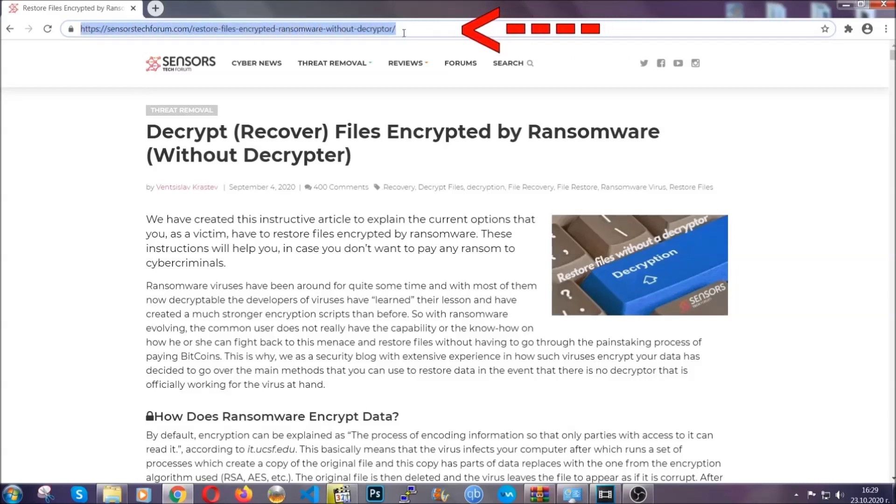
mouse_move(405, 92)
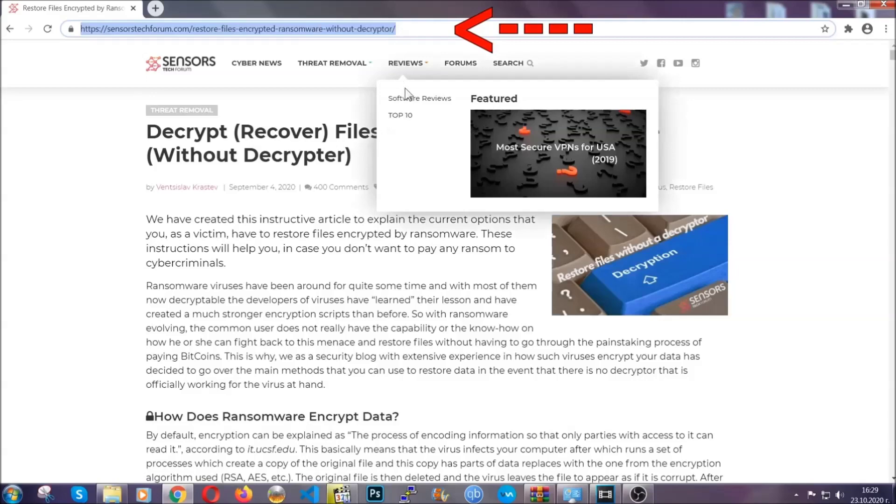
scroll(461, 254, down, 5)
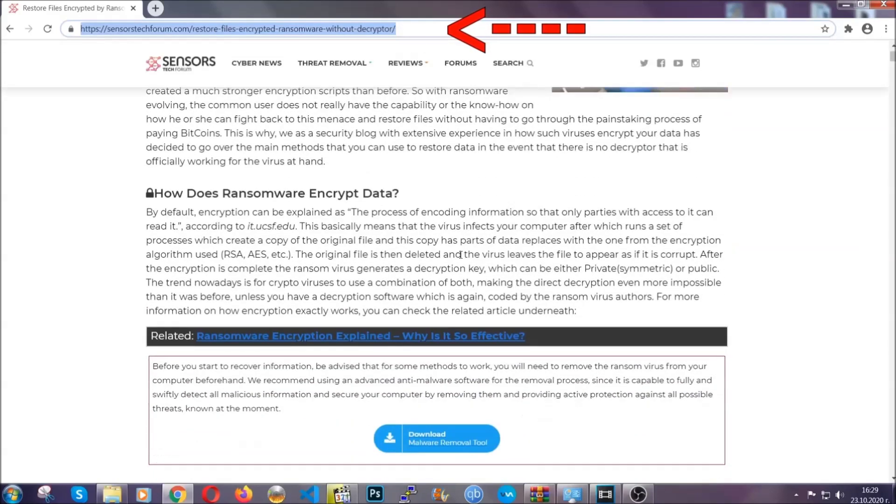
scroll(460, 254, down, 6)
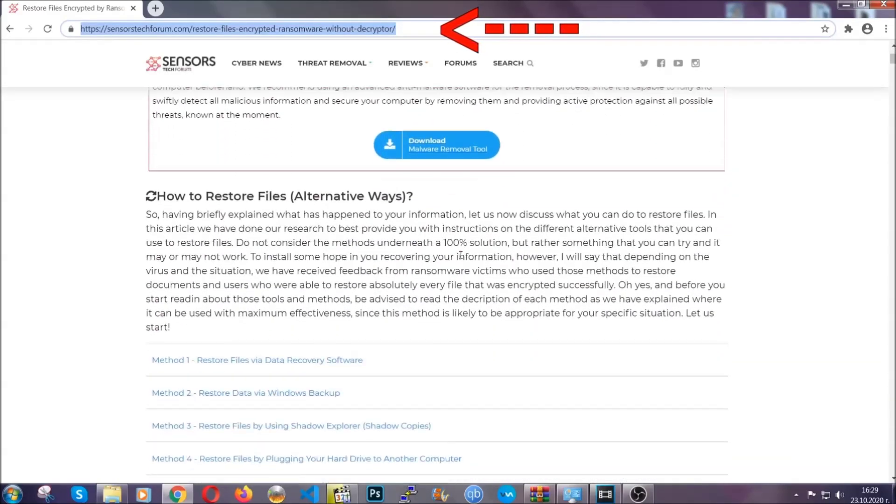
scroll(461, 254, down, 4)
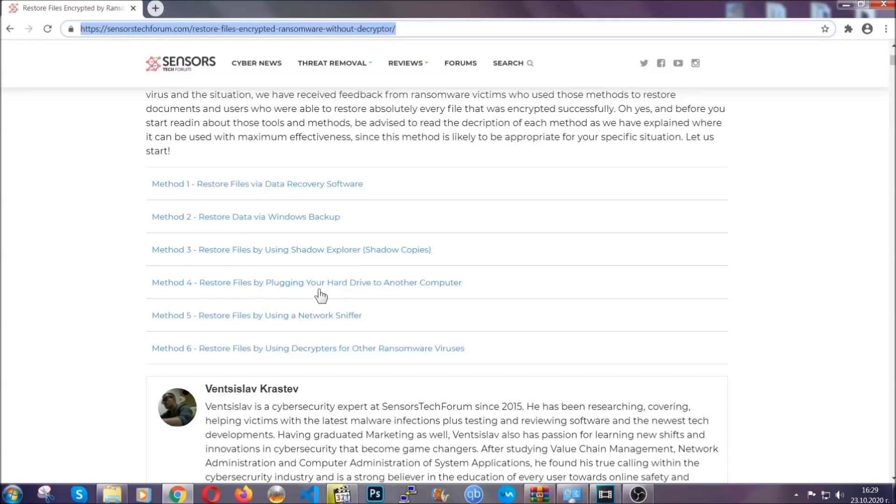
click(279, 217)
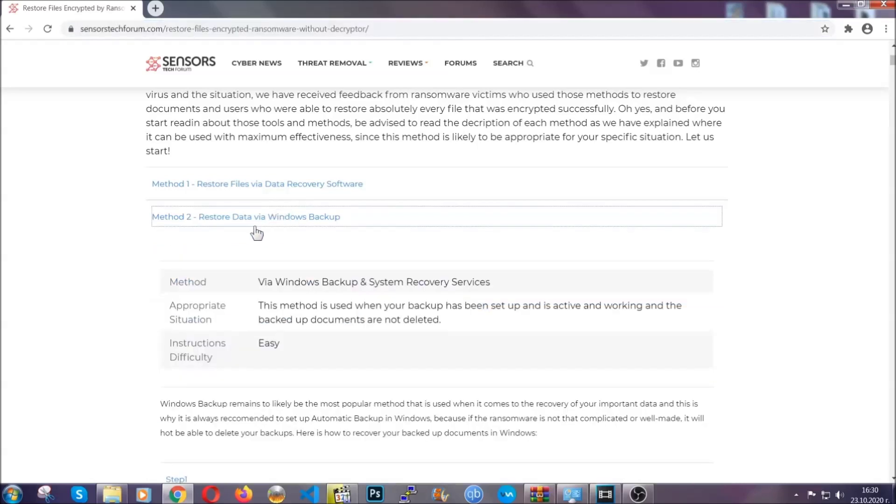
- Expand Step1, Step2 and Step3 of the Windows Backup method
drag(267, 267, 315, 348)
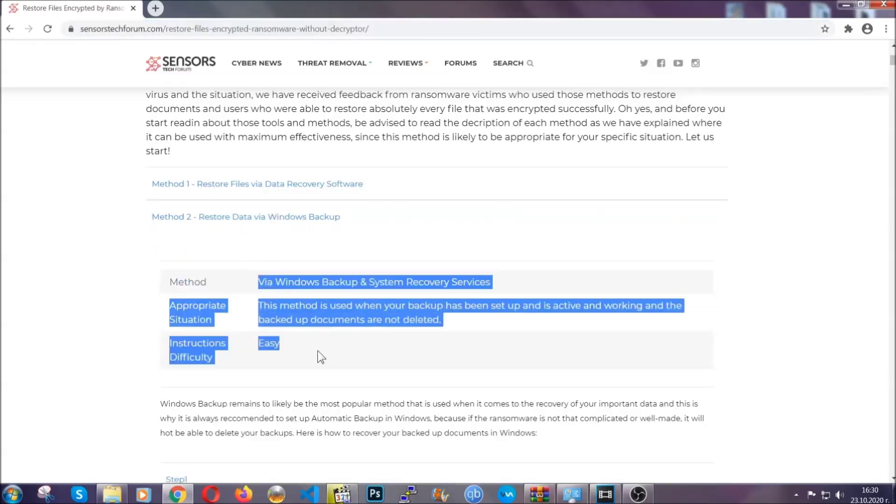
click(317, 351)
scroll(320, 348, down, 4)
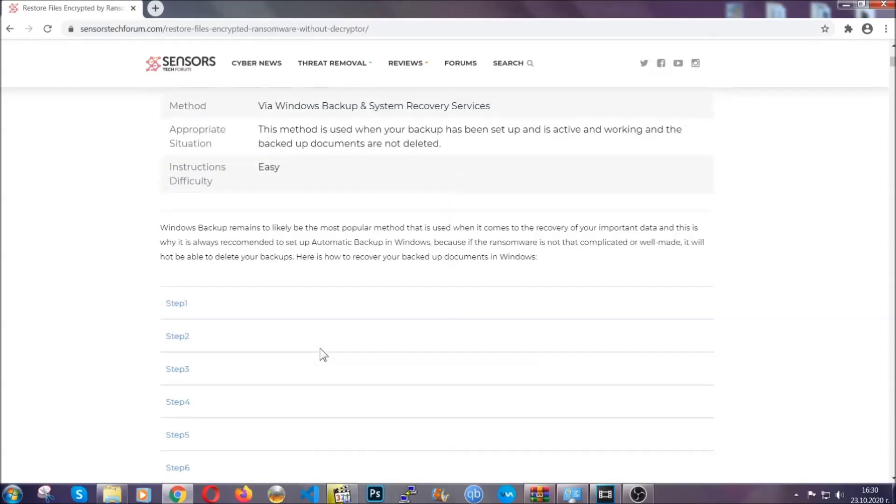
scroll(317, 350, down, 1)
click(184, 245)
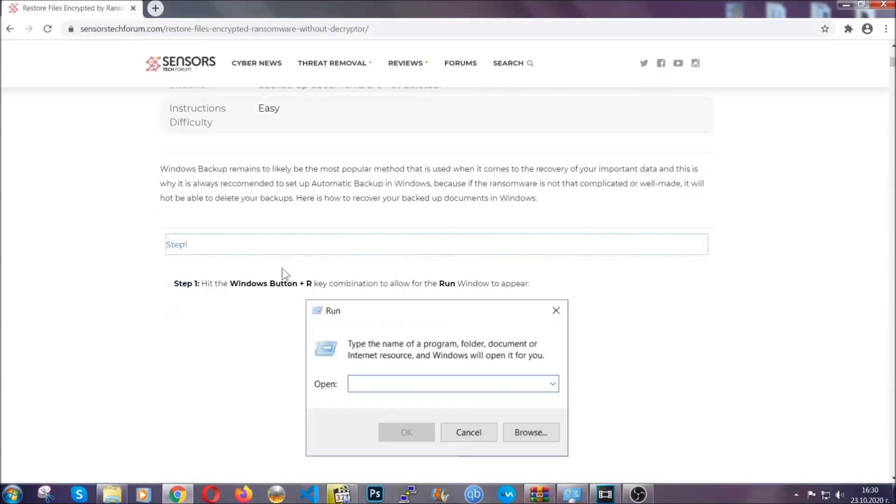
scroll(419, 290, down, 5)
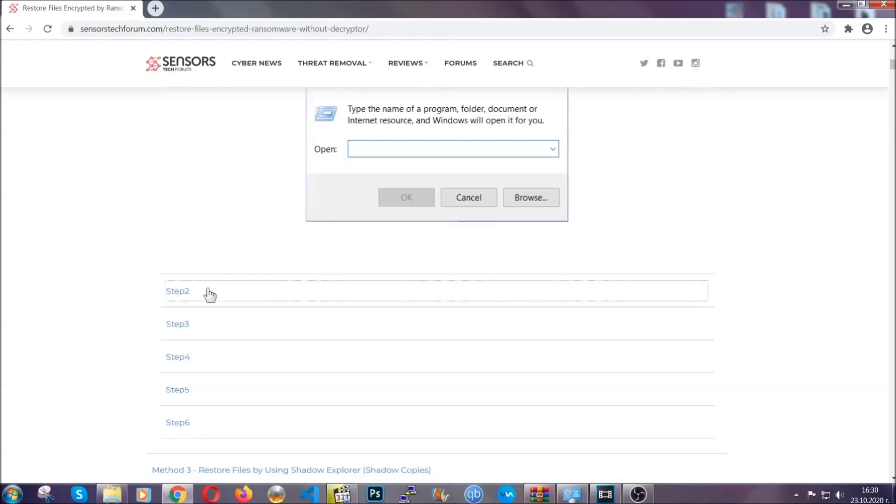
click(209, 293)
scroll(374, 295, down, 5)
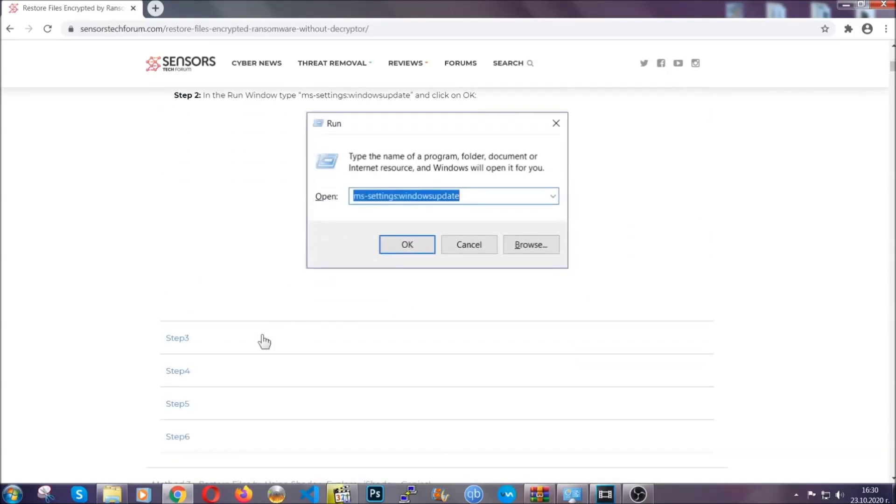
click(265, 342)
- Scroll through the expanded steps, then minimise Chrome to show the desktop
scroll(396, 320, down, 4)
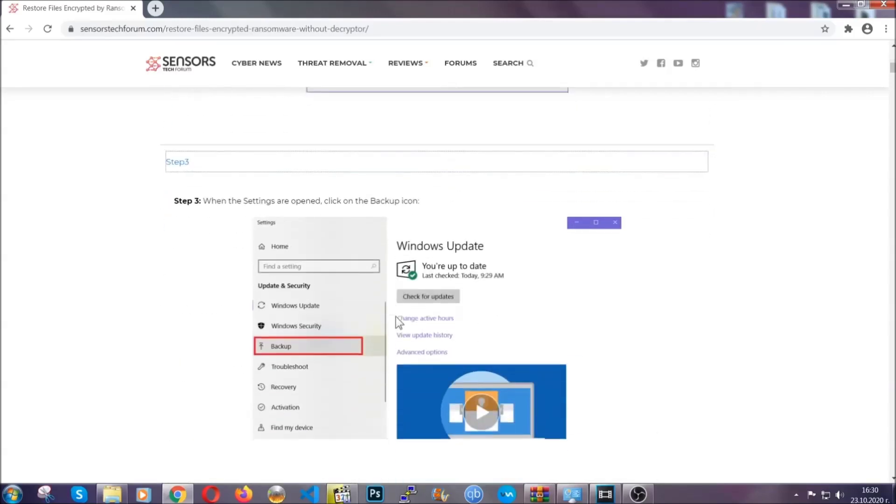
scroll(395, 316, down, 3)
scroll(394, 319, down, 2)
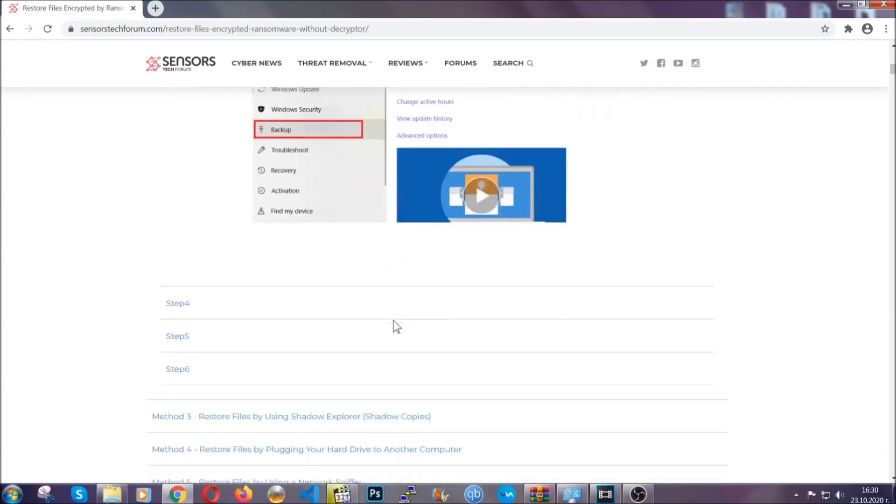
scroll(393, 321, down, 8)
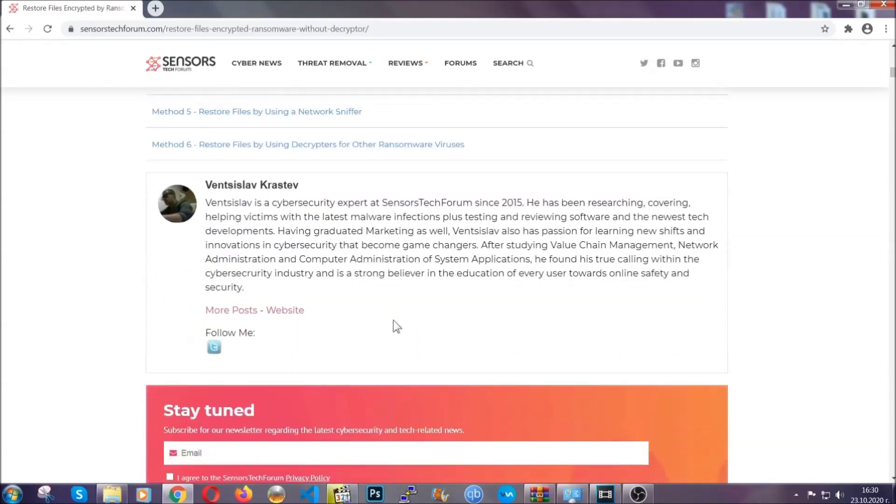
scroll(393, 320, up, 20)
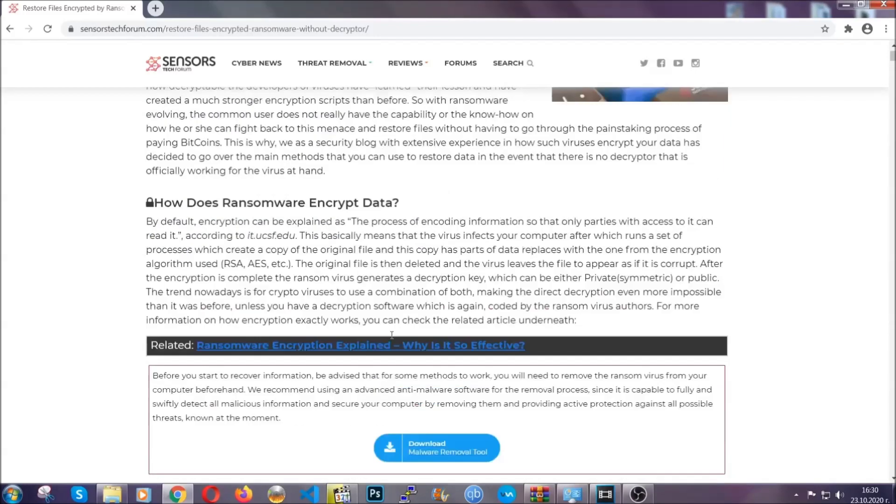
scroll(391, 335, up, 5)
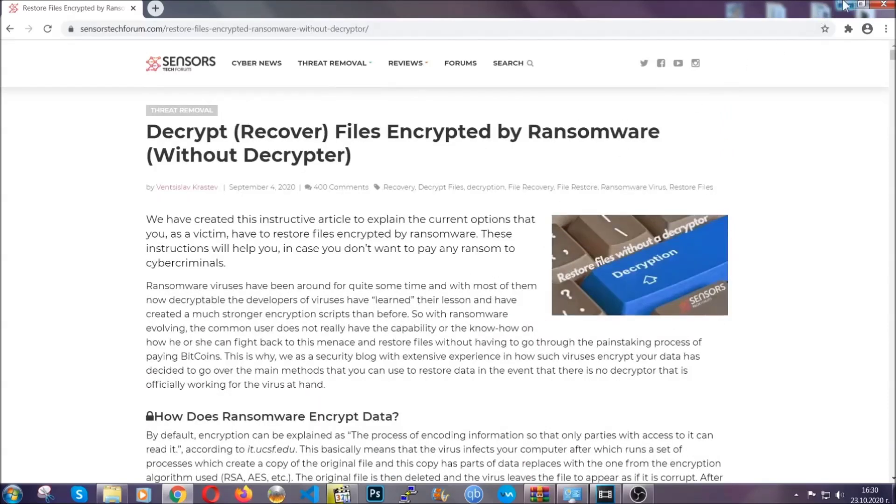
click(846, 5)
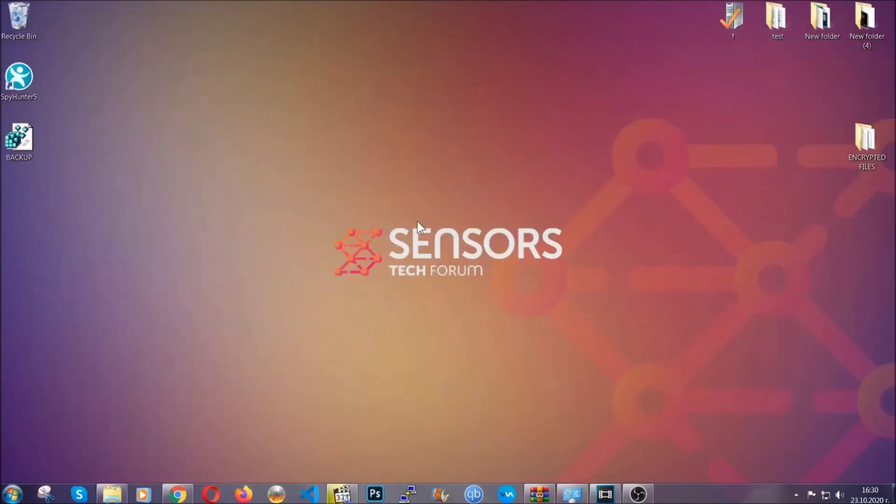